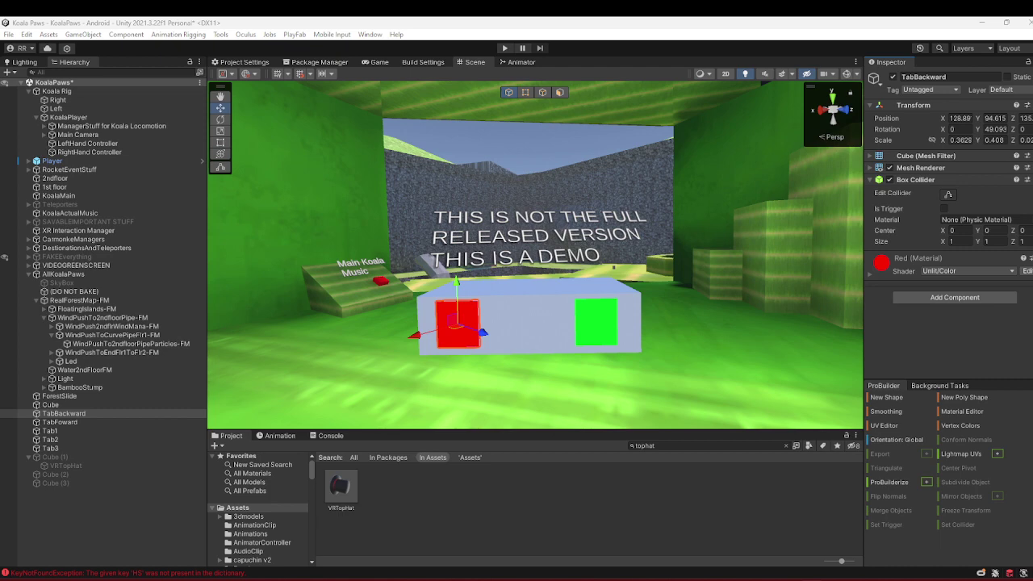
Select the green TabFoward button on the front of the wardrobe block.
key("w")
right_click_drag(453, 330, 450, 381)
key("s")
key("w")
key("s")
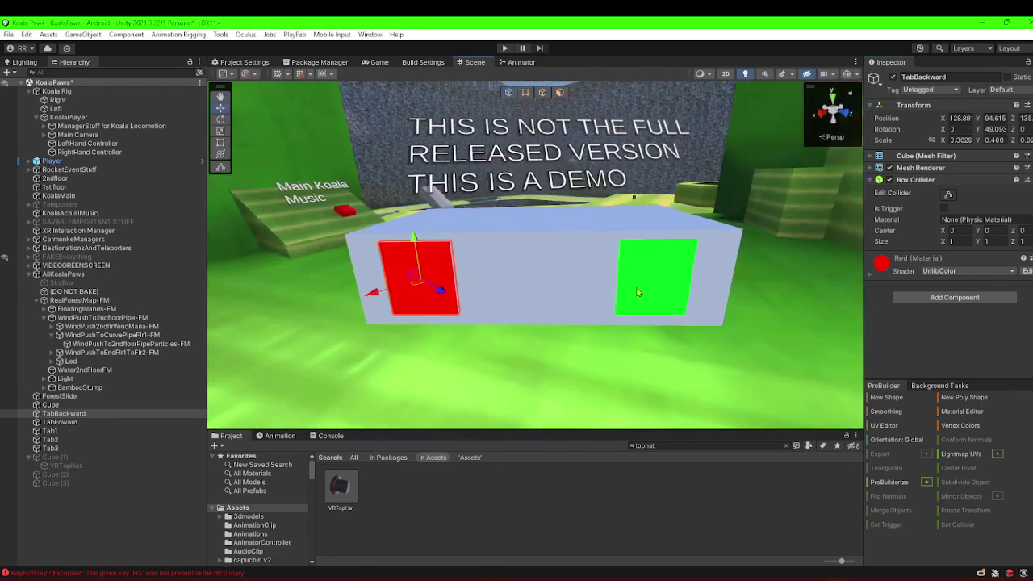
left_click(636, 287)
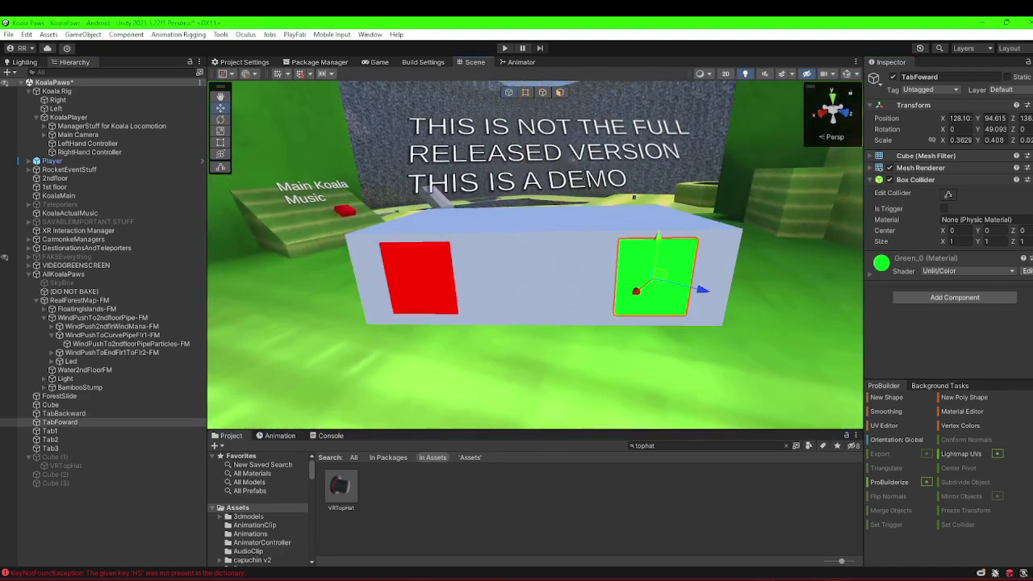
Switch to Discord, read the script post in the tabsystemwardrobe channel, and return to Unity.
key("alt+Tab")
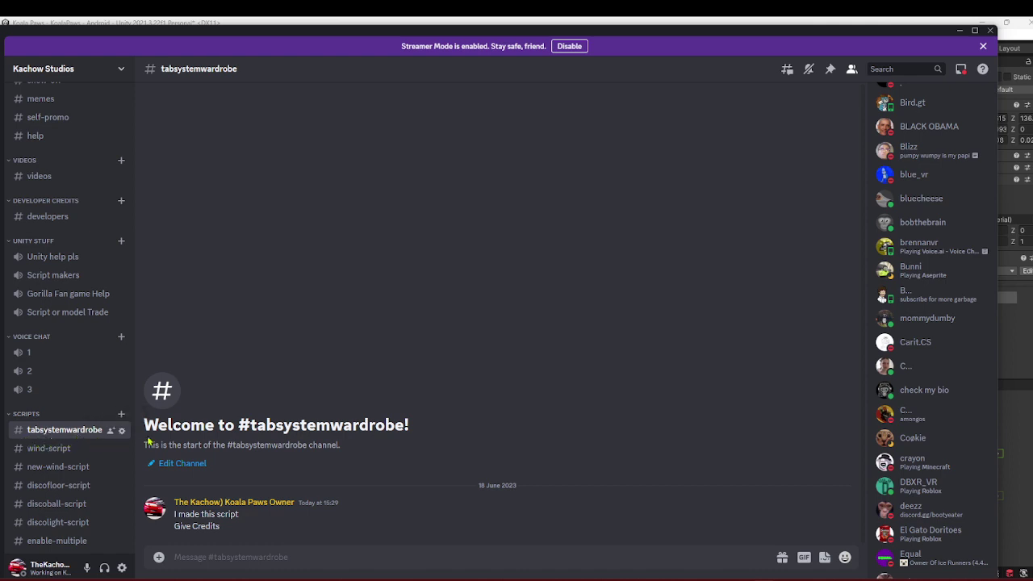
left_click_drag(224, 528, 174, 514)
left_click(171, 515)
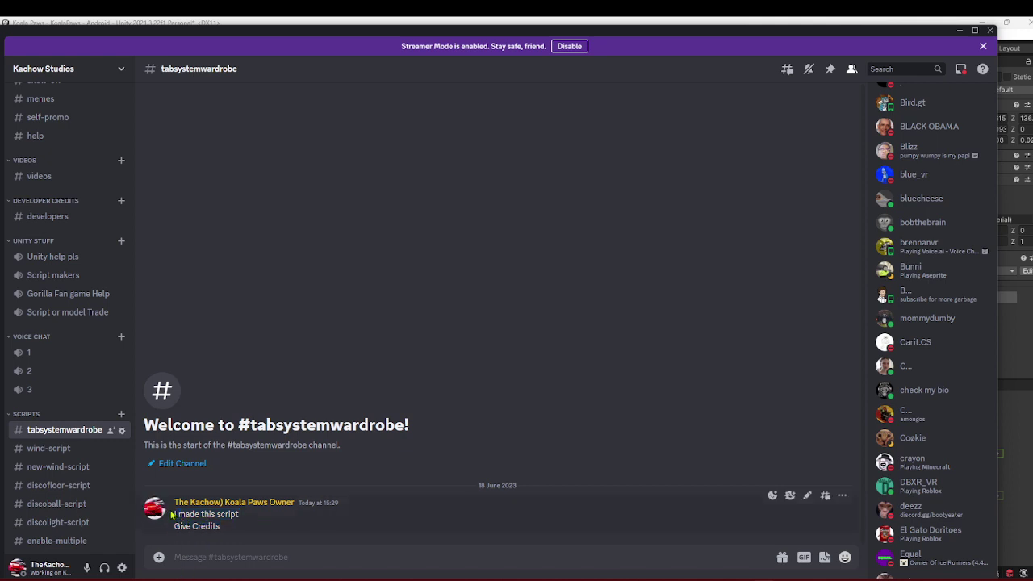
left_click(960, 32)
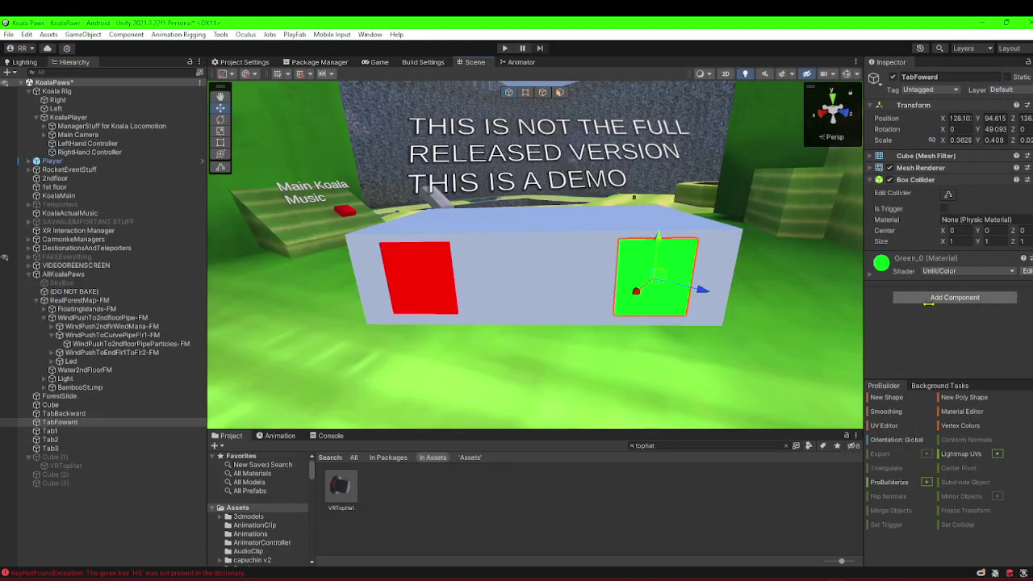
Add the Tab System script component to the green TabFoward button.
left_click(928, 300)
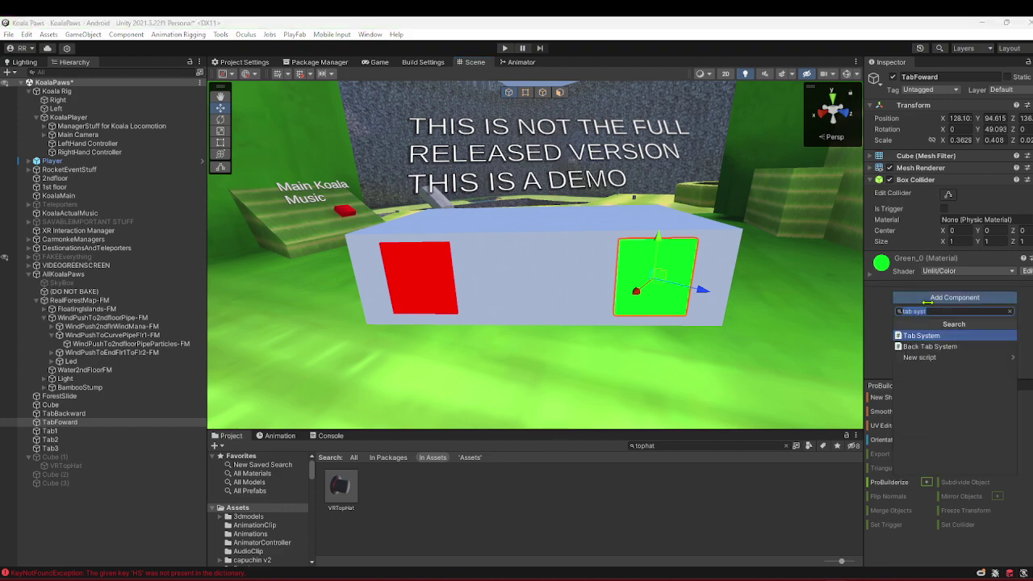
key("w")
right_click_drag(590, 239, 756, 288)
key("s")
left_click(963, 300)
left_click(924, 336)
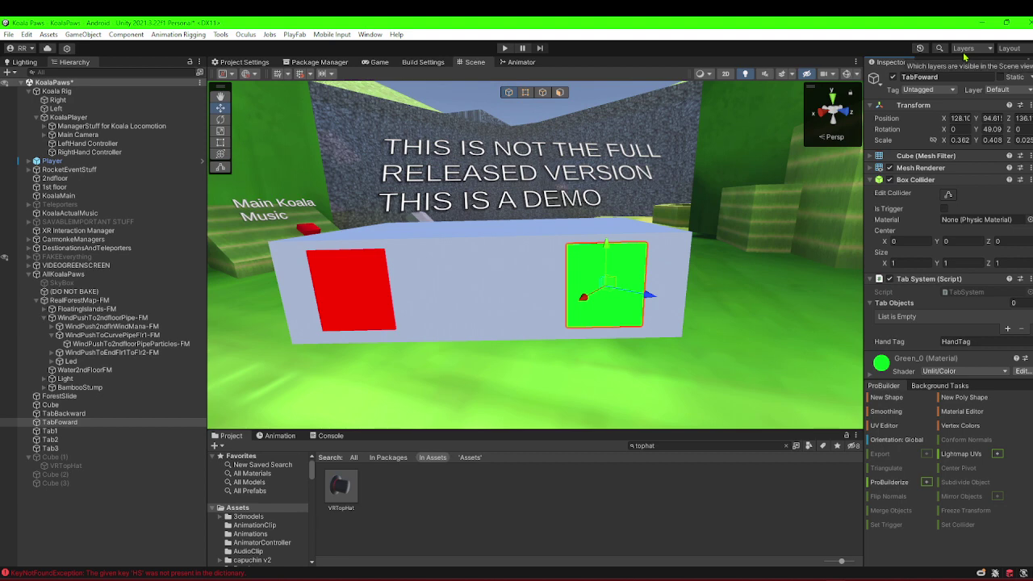
Add the Back Tab System script to the red TabBackward button and assign TabFoward as its tab system to control.
left_click(375, 282)
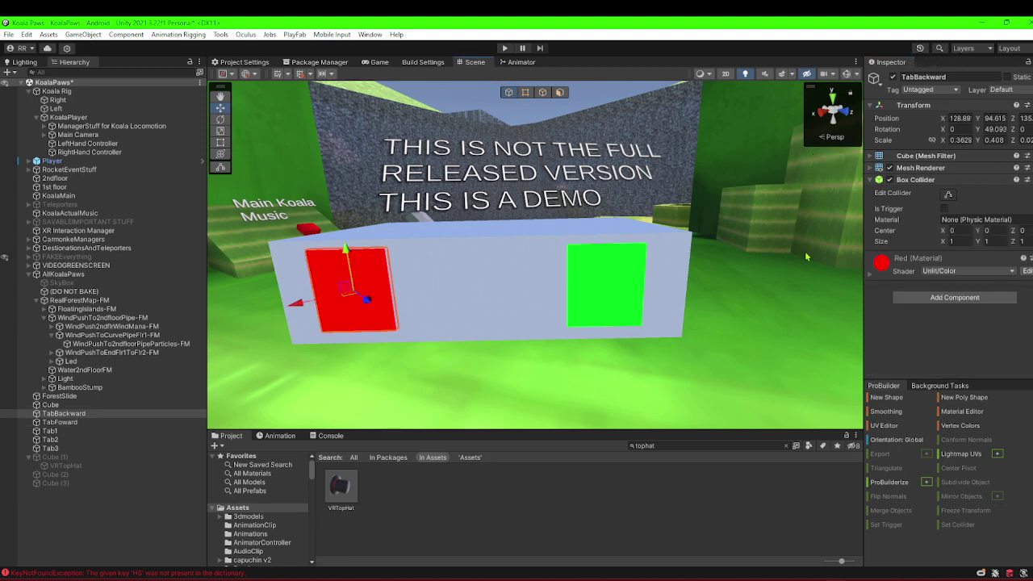
right_click_drag(342, 333, 282, 343)
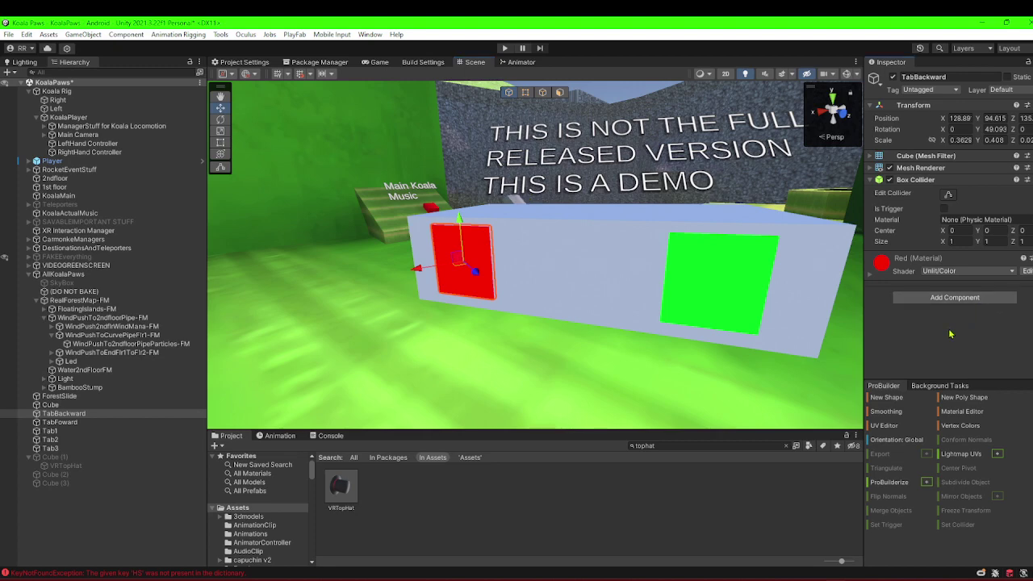
left_click(935, 298)
left_click(928, 344)
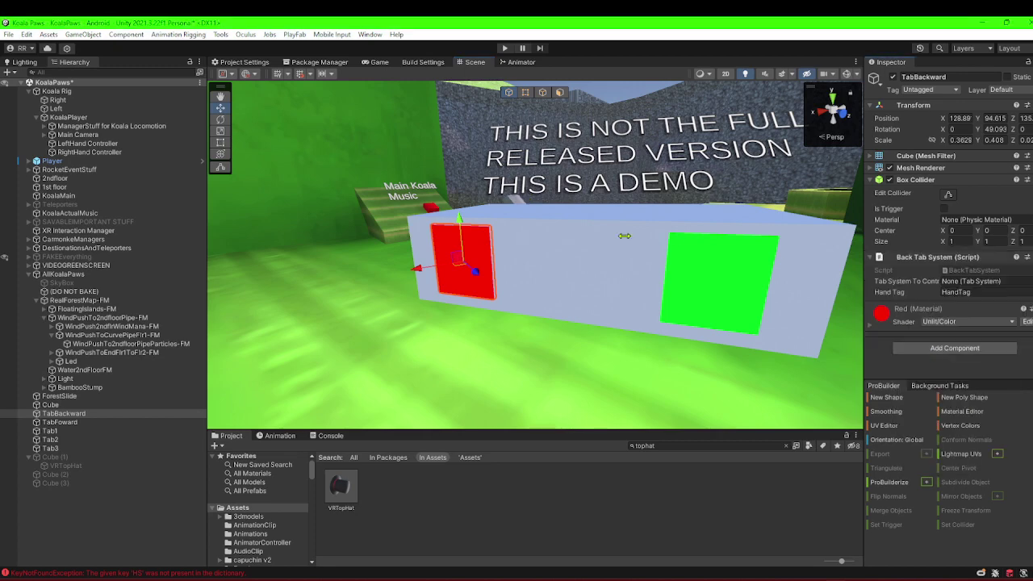
right_click_drag(610, 230, 752, 300)
left_click_drag(67, 414, 974, 286)
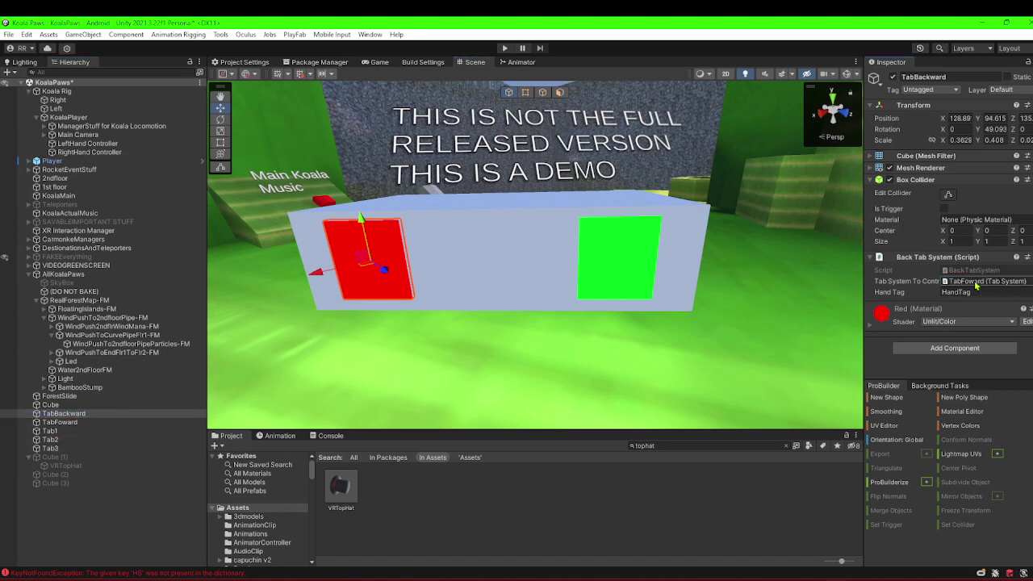
Add three empty elements to the Tab Objects list of TabFoward's Tab System script.
left_click(631, 243)
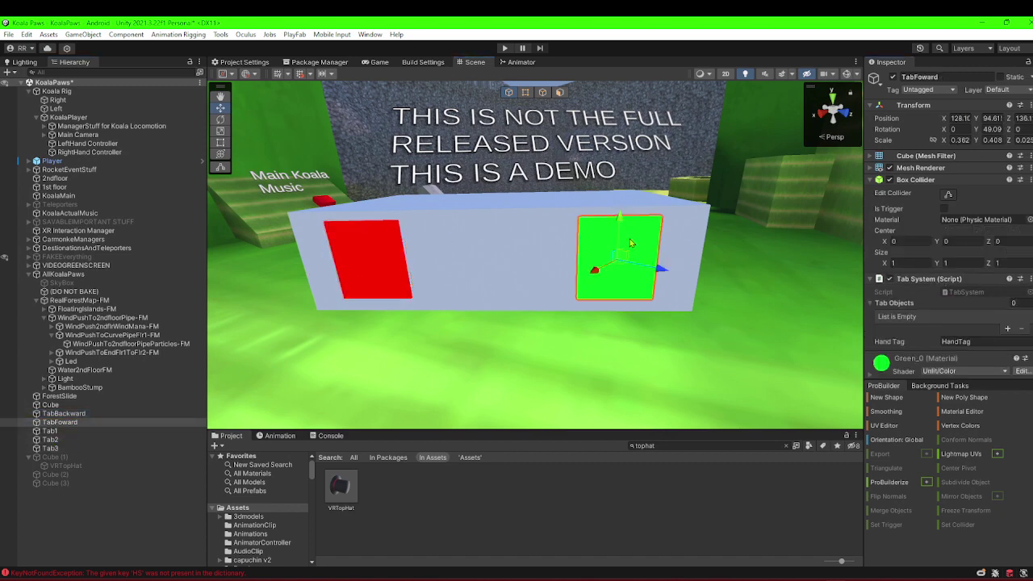
scroll(966, 329, "down", 2)
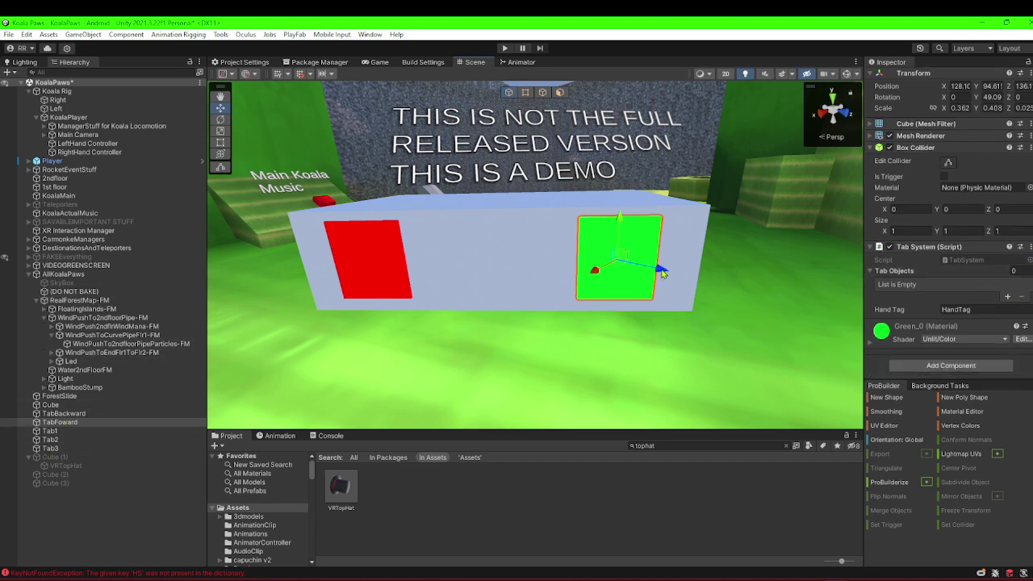
right_click_drag(622, 269, 631, 253)
left_click(1006, 296)
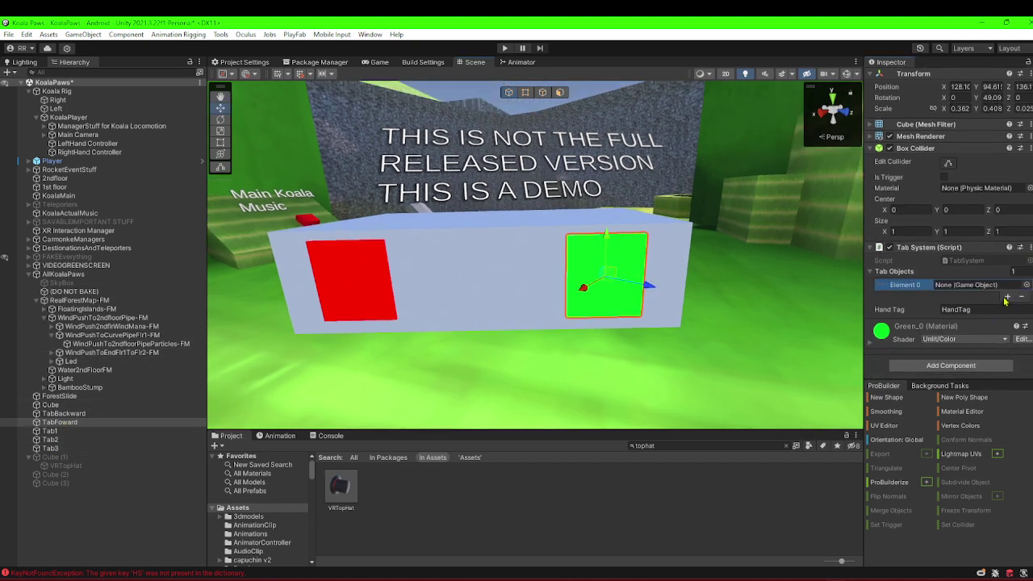
left_click(1007, 296)
left_click(1008, 308)
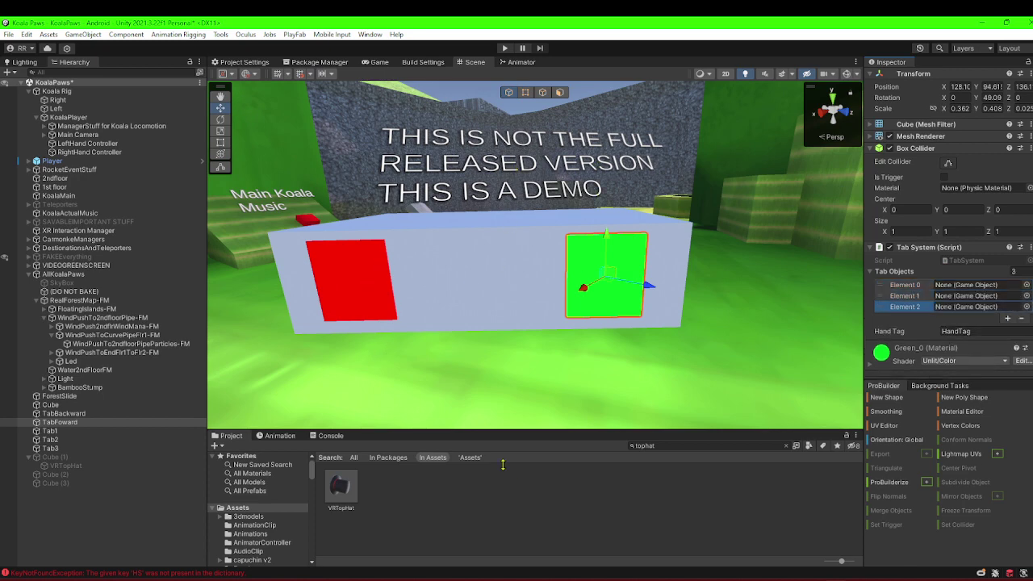
Review the script components and Hand Tag settings on the red TabBackward and green TabFoward buttons.
right_click_drag(812, 302, 706, 332)
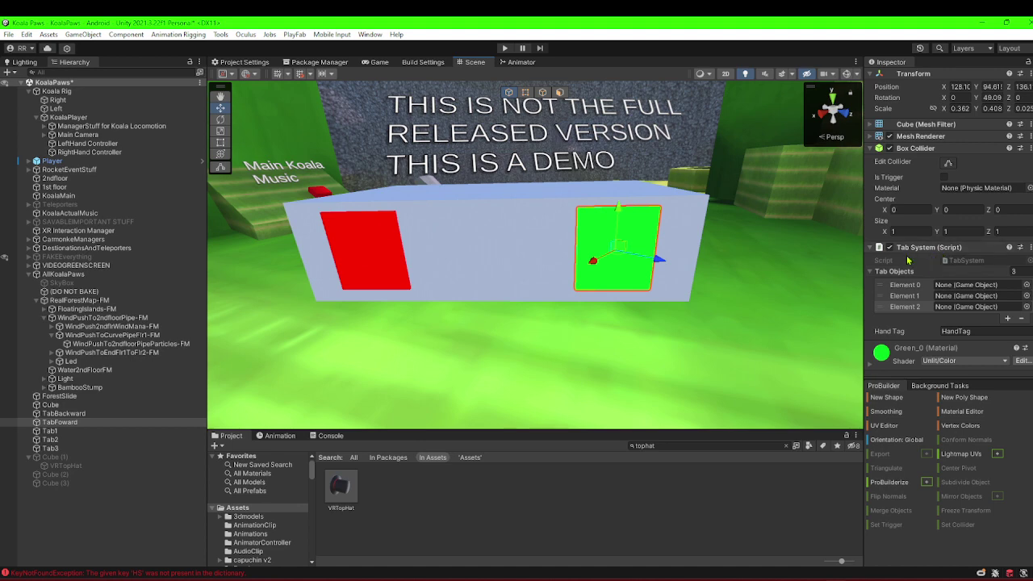
left_click(384, 249)
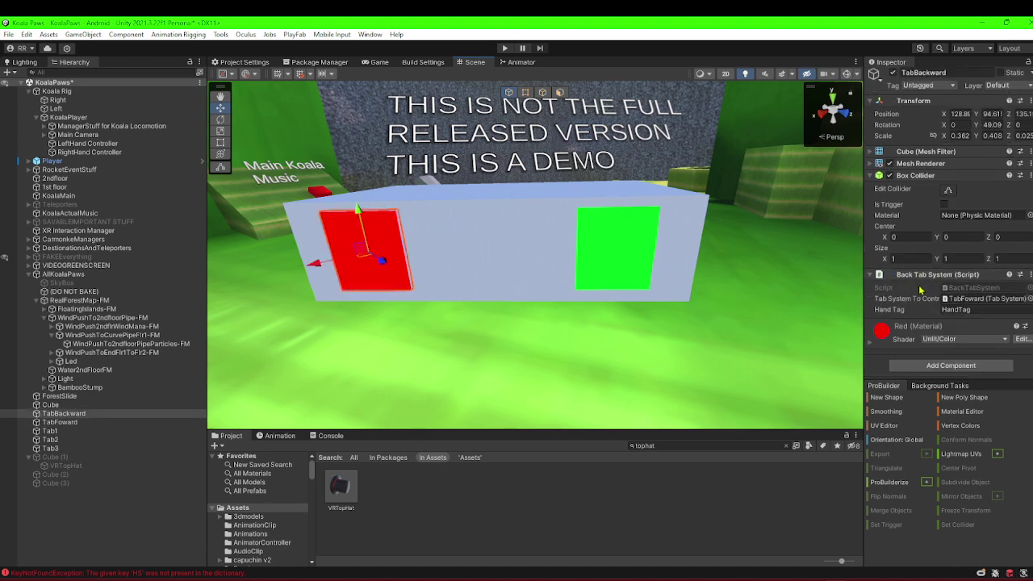
left_click(657, 272)
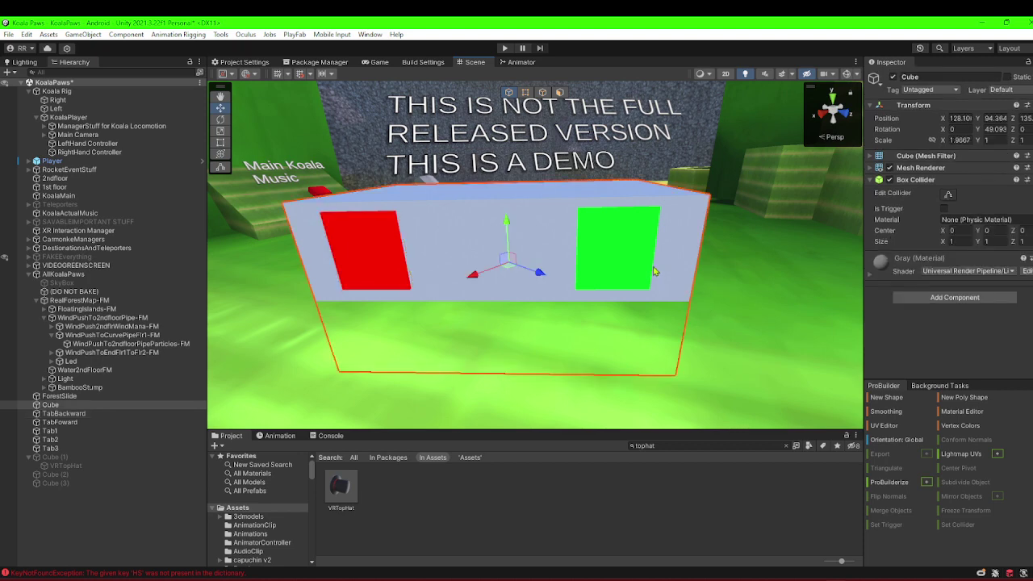
left_click(645, 271)
left_click(384, 250)
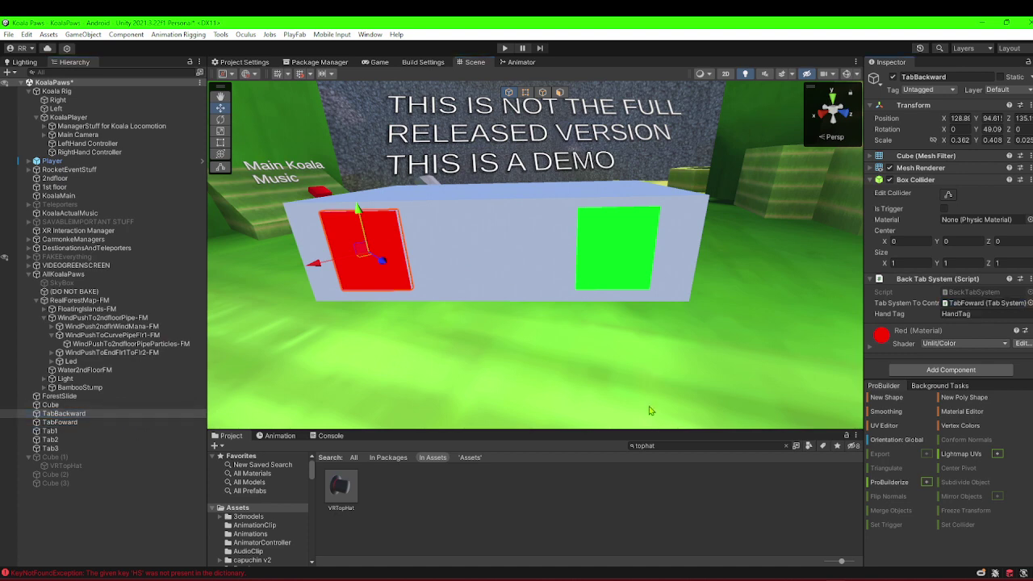
left_click(622, 255)
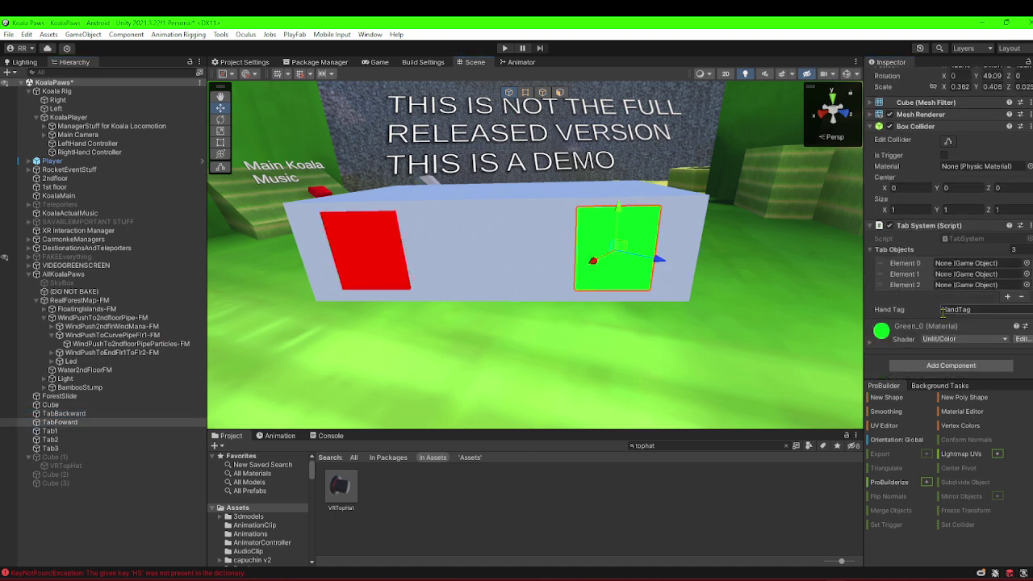
right_click_drag(622, 255, 440, 234)
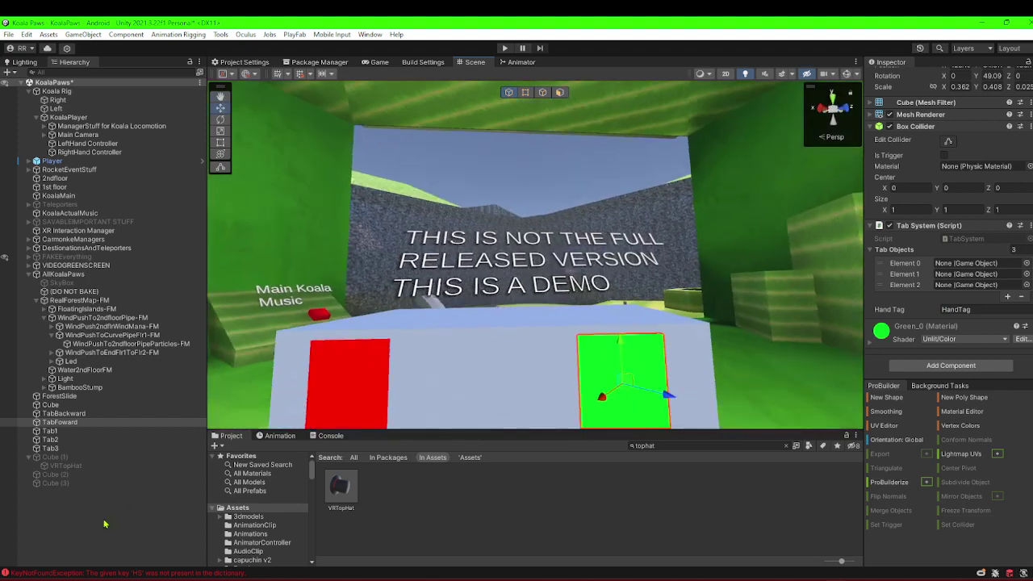
Activate Cube (1), VRTopHat, Cube (2) and Cube (3) together so they appear on the wardrobe block.
left_click(55, 456)
left_click(70, 483, "shift")
left_click(893, 76)
right_click_drag(504, 289, 490, 286)
right_click_drag(516, 240, 529, 220)
mouse_move(529, 219)
left_mouse_down()
mouse_move(530, 142)
mouse_move(517, 206)
left_mouse_up()
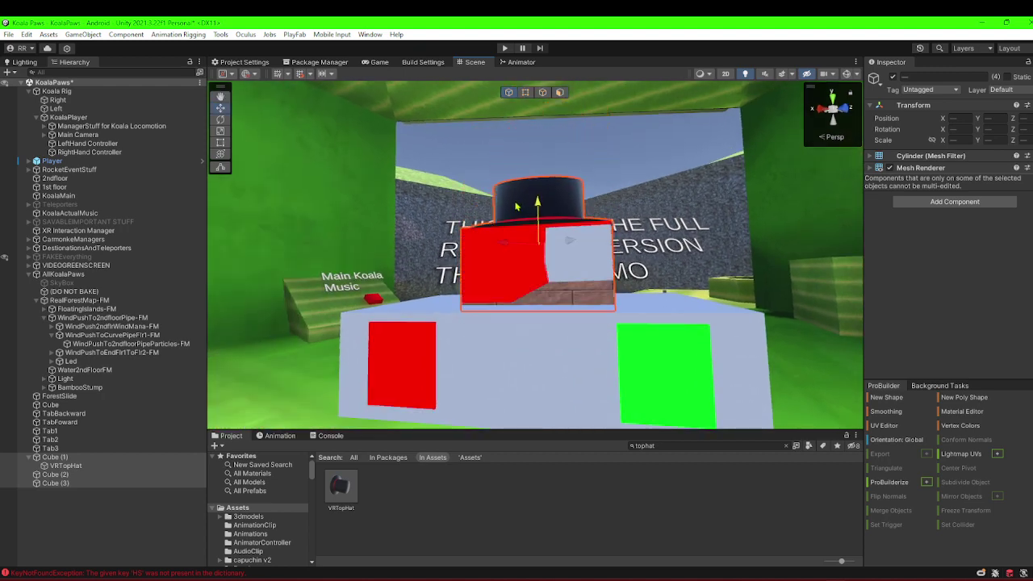
Move the overlapping tab cubes aside one at a time to show each of them, undoing every move.
left_click(71, 483, "ctrl")
left_click_drag(520, 245, 473, 278)
left_click(51, 477)
right_click_drag(465, 260, 402, 262)
key("d")
key("ctrl+z")
left_click(78, 476)
left_click_drag(385, 235, 494, 233)
key("ctrl+z")
left_click(53, 484)
left_click_drag(381, 247, 220, 242)
key("ctrl+z")
left_click(79, 458)
left_click_drag(379, 212, 193, 155)
key("ctrl+z")
Assign Cube (1), Cube (2) and Cube (3) to Elements 0, 1 and 2 of TabFoward's Tab Objects list.
left_click(398, 355)
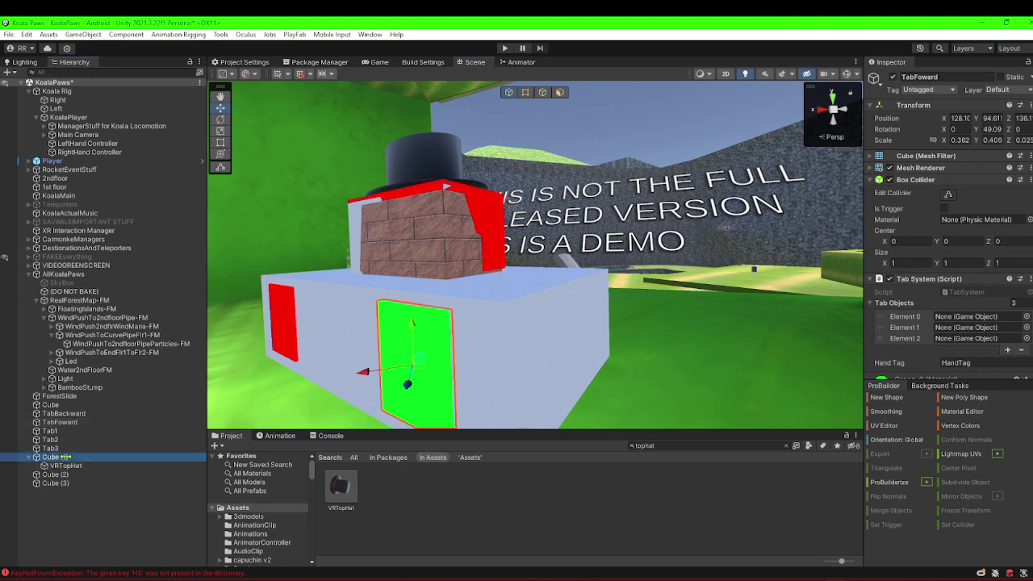
left_click_drag(933, 307, 968, 316)
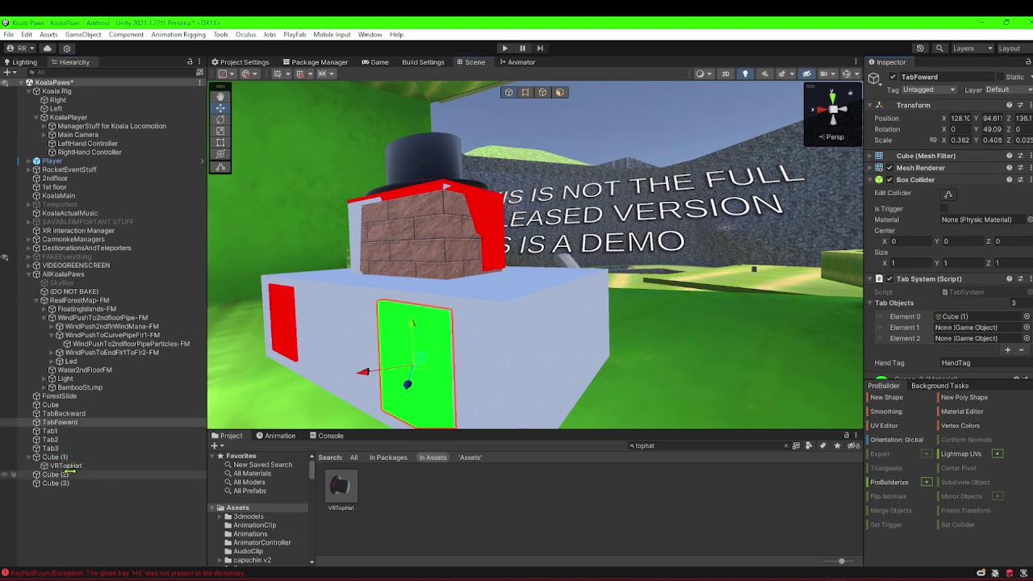
left_click_drag(701, 336, 968, 327)
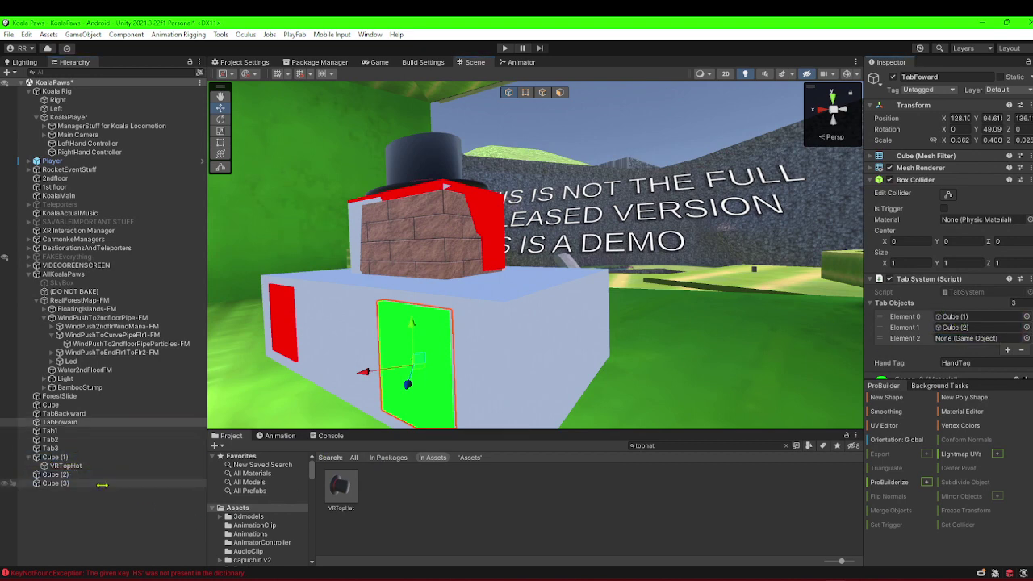
left_click_drag(693, 352, 976, 338)
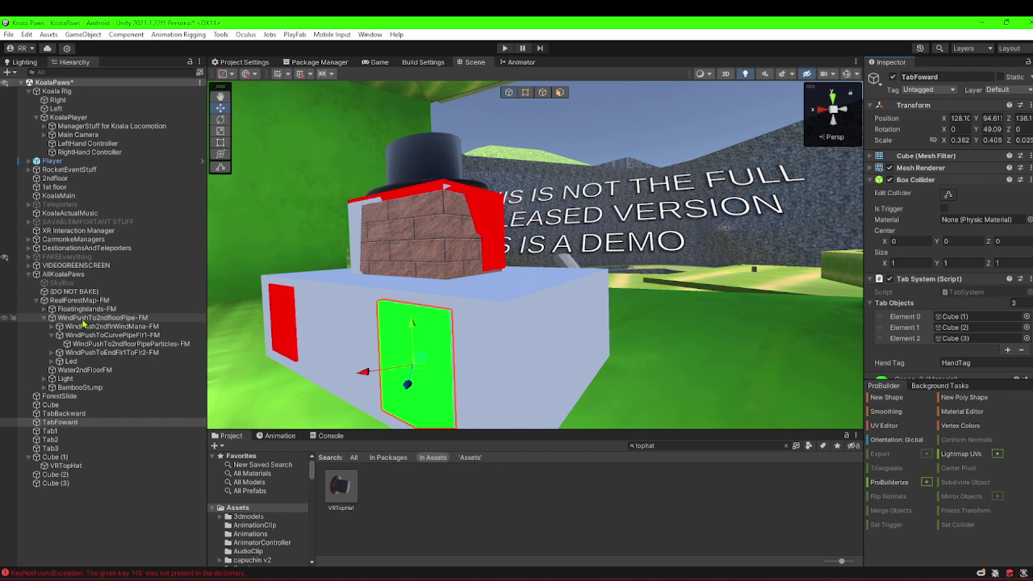
Run the game in play mode and display the Scene view while it runs.
right_click_drag(583, 260, 595, 274)
key("s")
key("a")
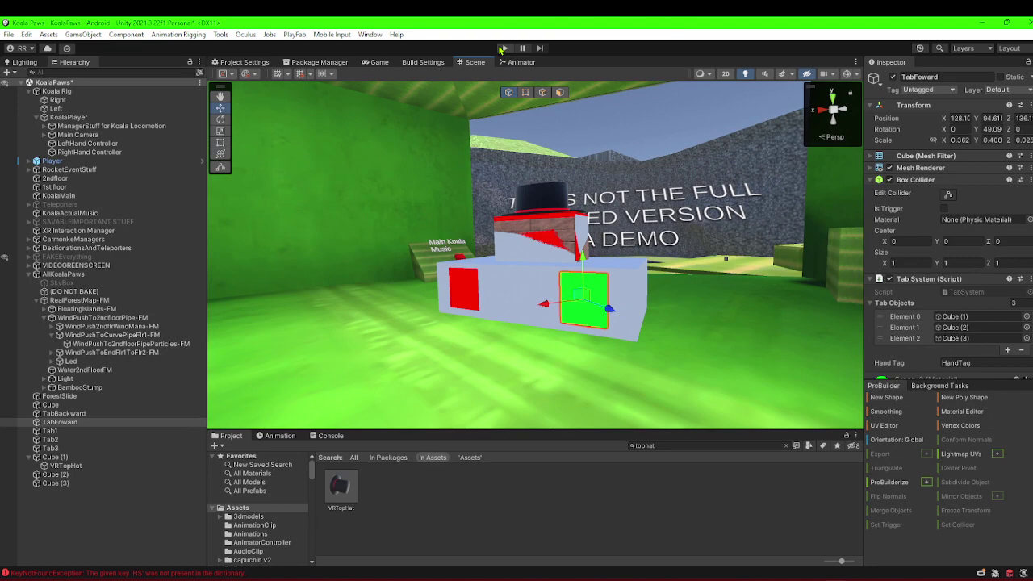
left_click(517, 62)
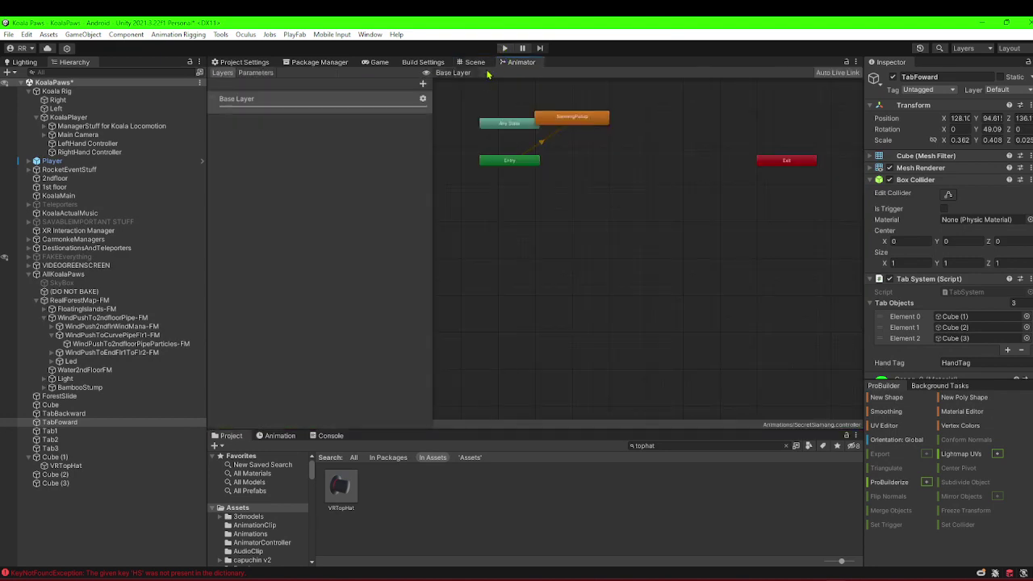
left_click(476, 63)
left_click(503, 63)
left_click(476, 63)
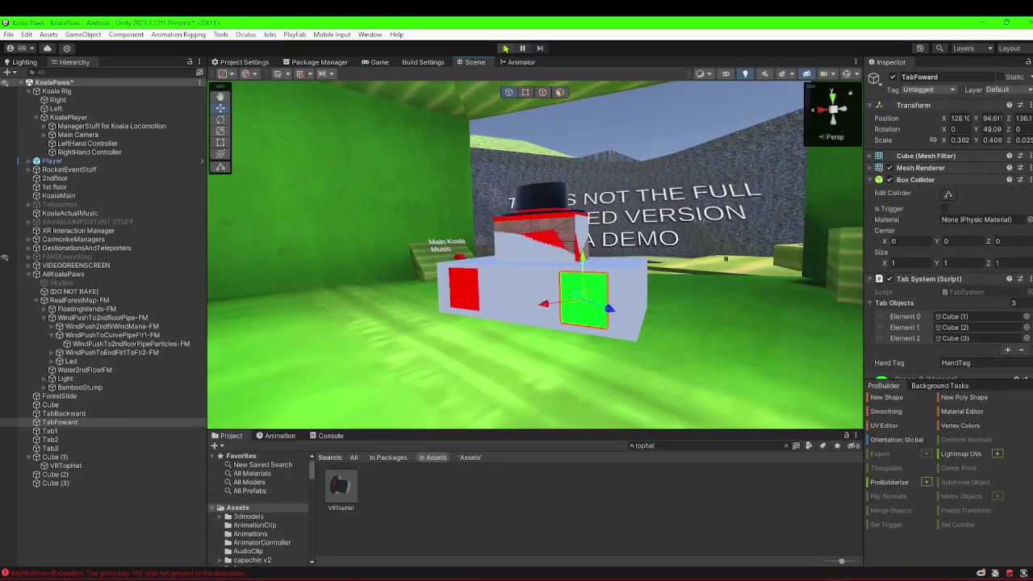
left_click(505, 49)
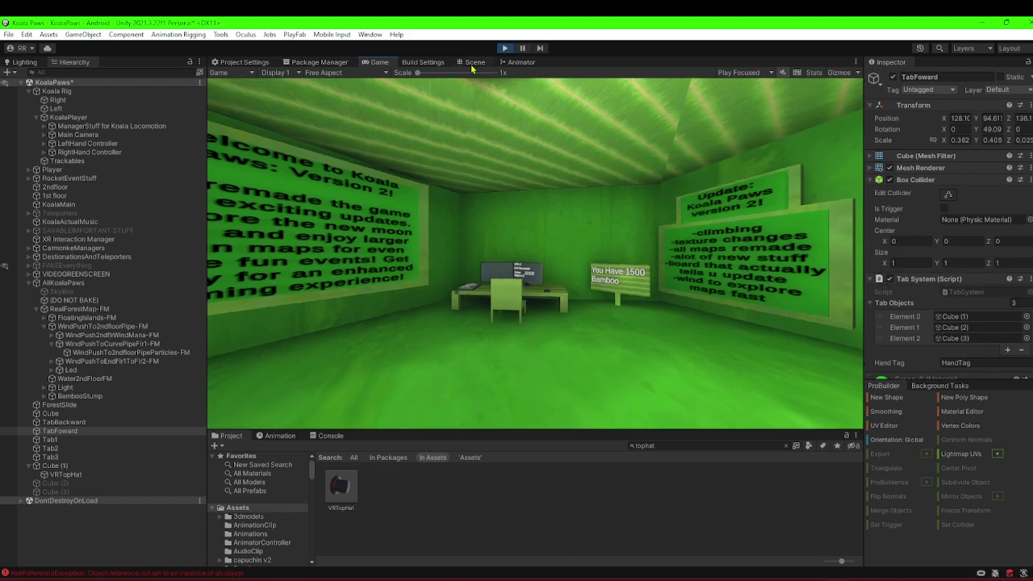
left_click(473, 62)
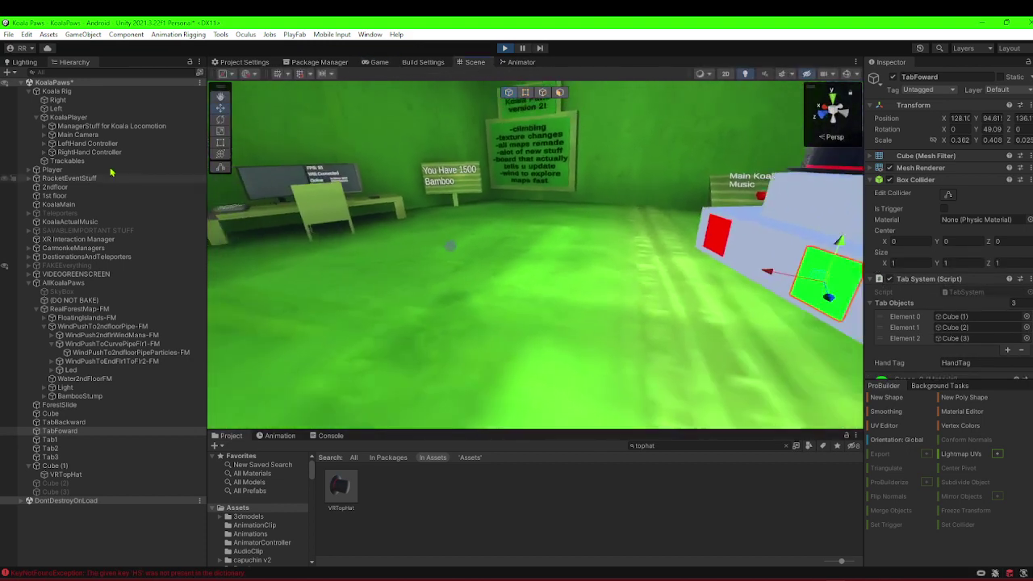
Move KoalaPlayer across the floor to stand beside the wardrobe block's buttons.
left_click(56, 108)
left_click(69, 117)
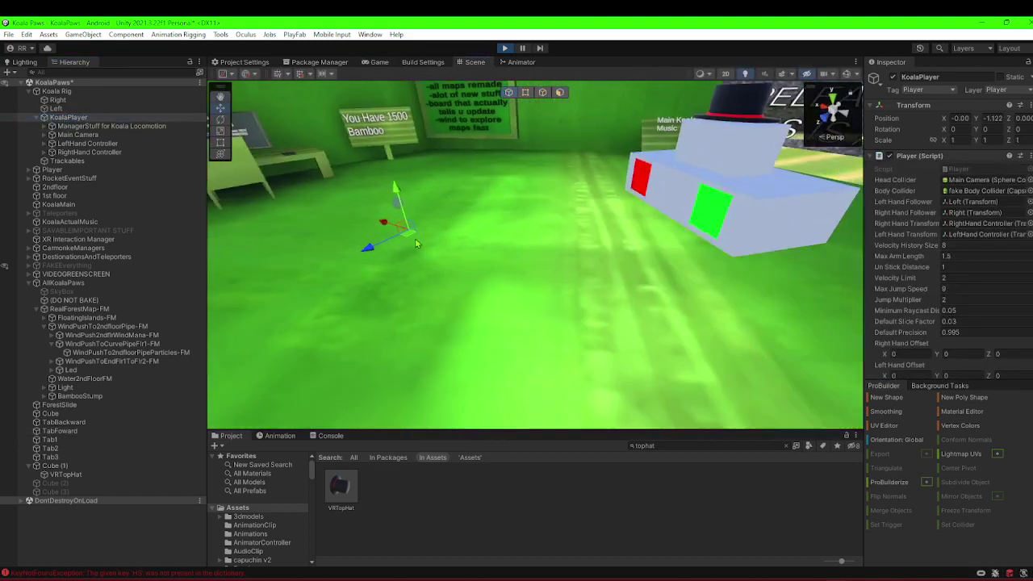
right_click_drag(411, 237, 583, 237)
left_click_drag(263, 335, 440, 253)
key("w")
right_click_drag(440, 254, 592, 201)
key("a")
key("w")
Rotate KoalaPlayer to face the buttons on the wardrobe block.
left_click(222, 120)
right_click_drag(363, 168, 415, 190)
key("s")
left_click_drag(519, 288, 413, 273)
Move the RightHand Controller toward the green button and lower the LeftHand Controller.
left_click(119, 153)
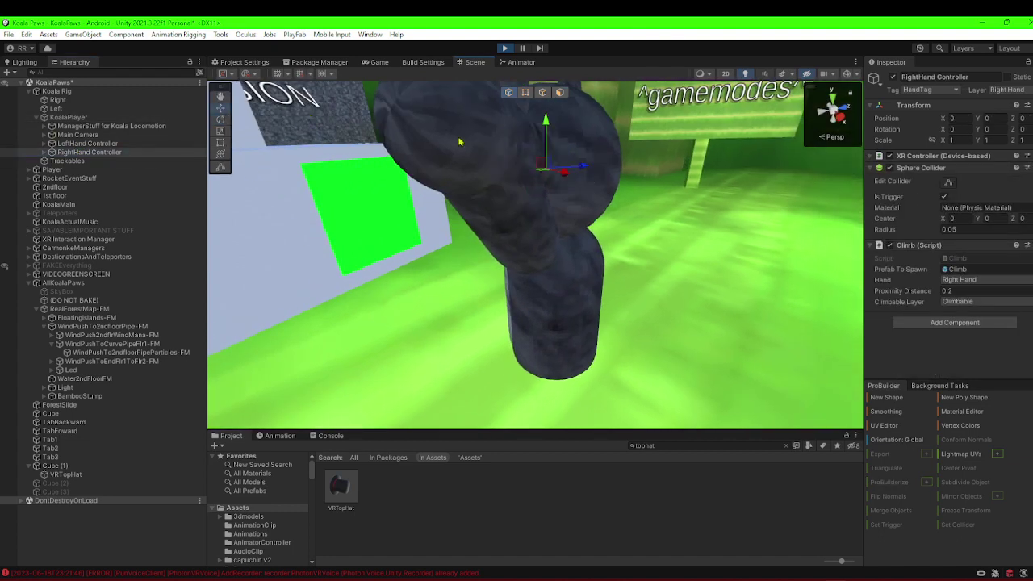
middle_click_drag(496, 141, 568, 192)
left_click_drag(516, 167, 421, 153)
right_click_drag(421, 154, 442, 146)
left_click(96, 143)
left_click_drag(763, 166, 715, 343)
Lower the RightHand Controller so the hand touches the green TabFoward button and switches the tab.
left_click(88, 151)
key("f")
left_click_drag(542, 174, 512, 324)
Show the Console and clear all its logged messages.
right_click_drag(512, 325, 428, 327)
left_click(328, 436)
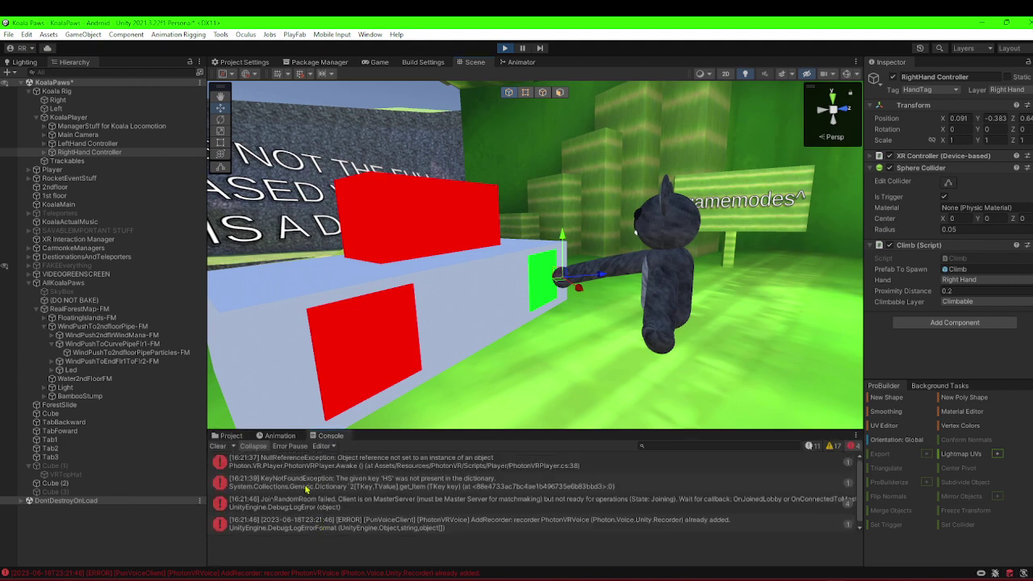
left_click(218, 446)
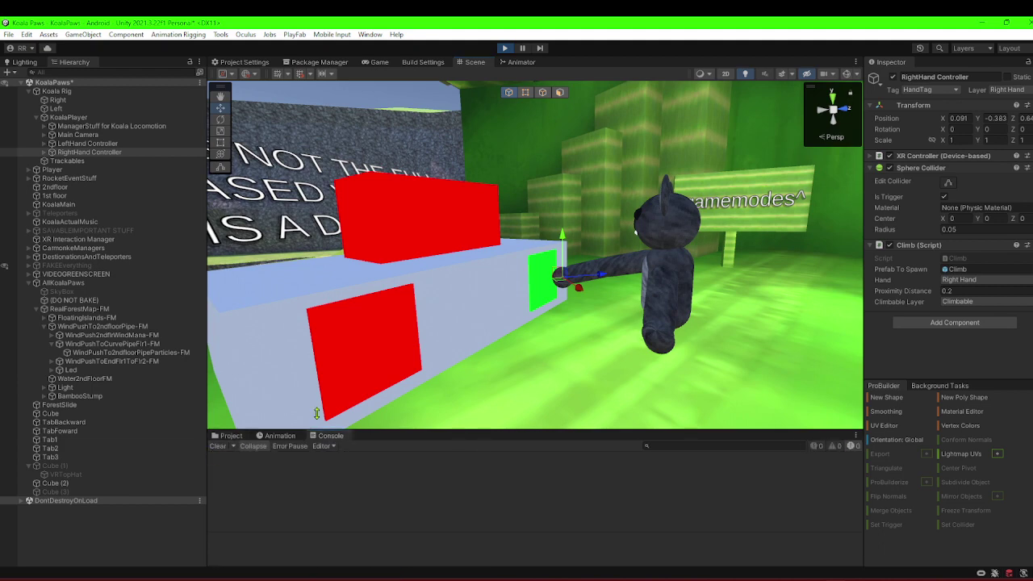
Move the RightHand Controller into the green TabFoward button to switch to the next tab object.
scroll(579, 287, "up", 5)
scroll(572, 290, "up", 2)
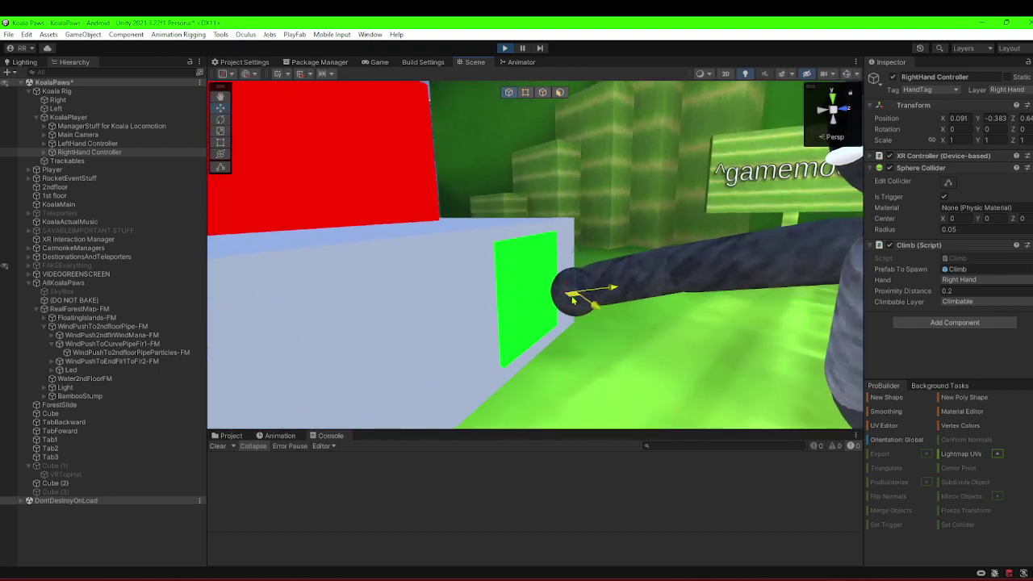
mouse_move(573, 300)
left_mouse_down()
mouse_move(543, 286)
mouse_move(569, 307)
left_mouse_up()
right_click_drag(568, 306, 532, 275)
scroll(565, 270, "down", 5)
scroll(567, 269, "up", 4)
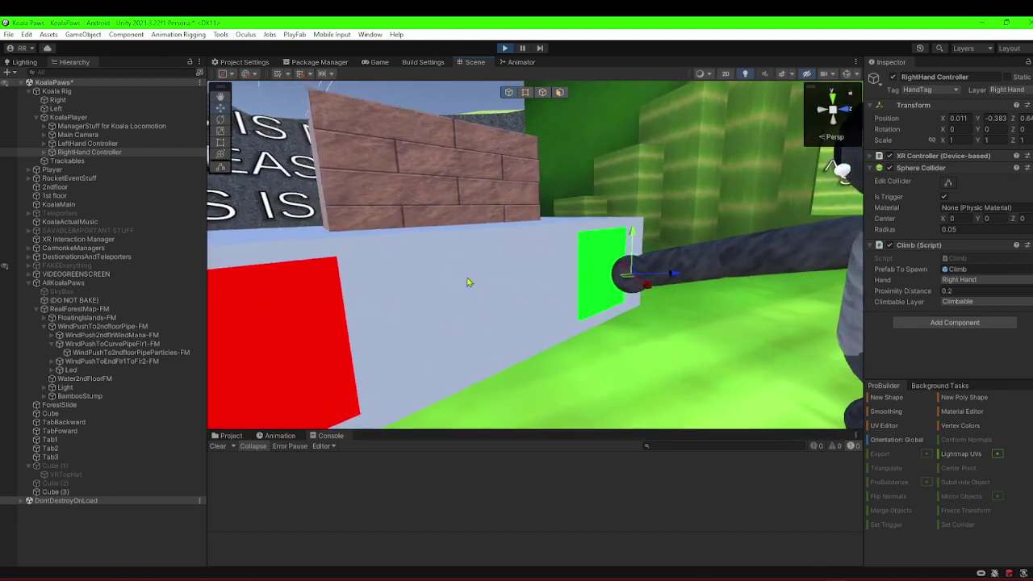
Pull the RightHand Controller away from the green button and lower it beside the koala's feet.
right_click_drag(575, 272, 595, 292)
scroll(596, 292, "down", 4)
left_click_drag(571, 248, 609, 332)
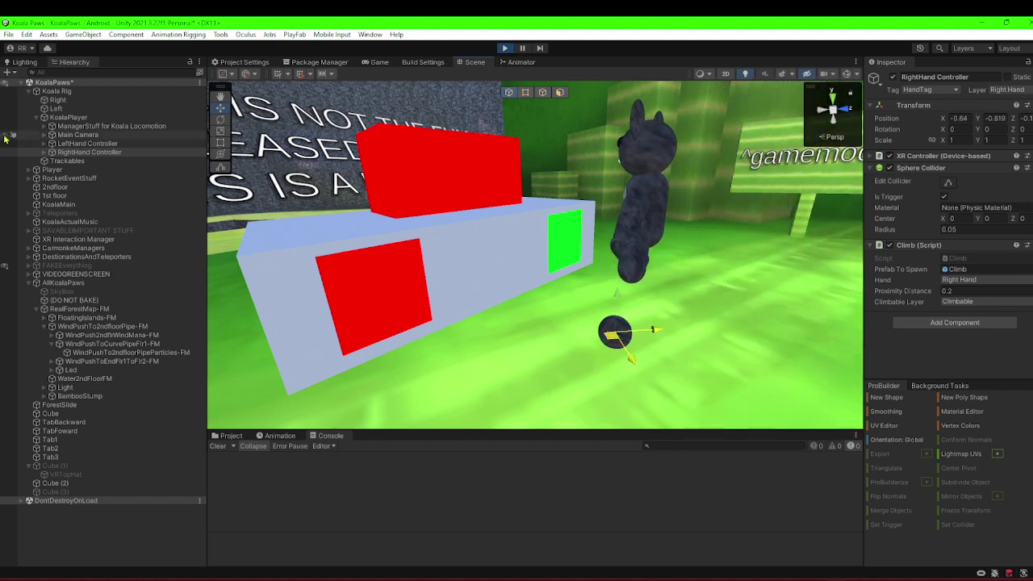
left_click_drag(1017, 127, 651, 226)
right_click_drag(651, 226, 774, 296)
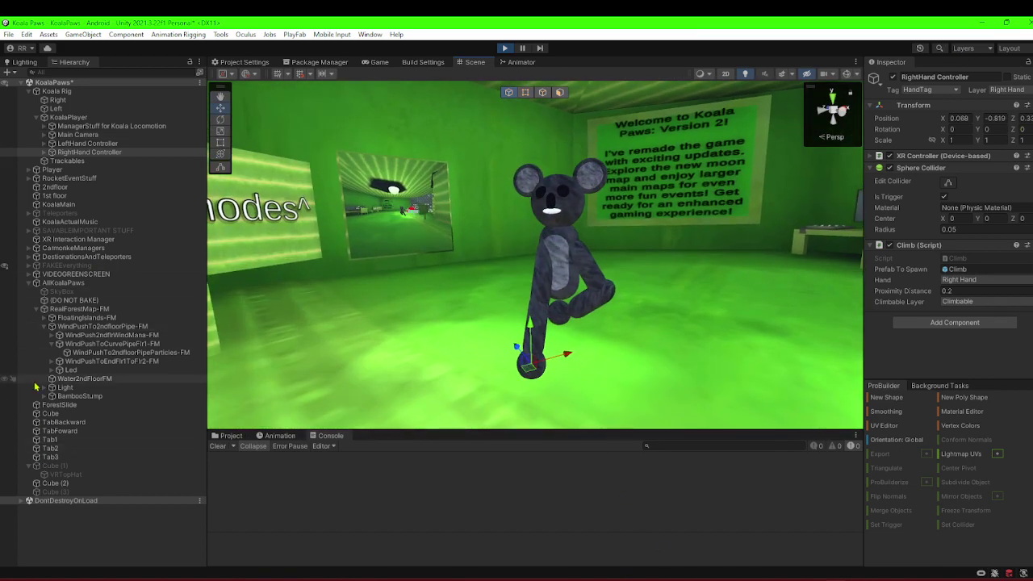
Expand Player down through RightHand and RightHandSphere to RightHandCosmetics, and select the radio object.
left_click(26, 171)
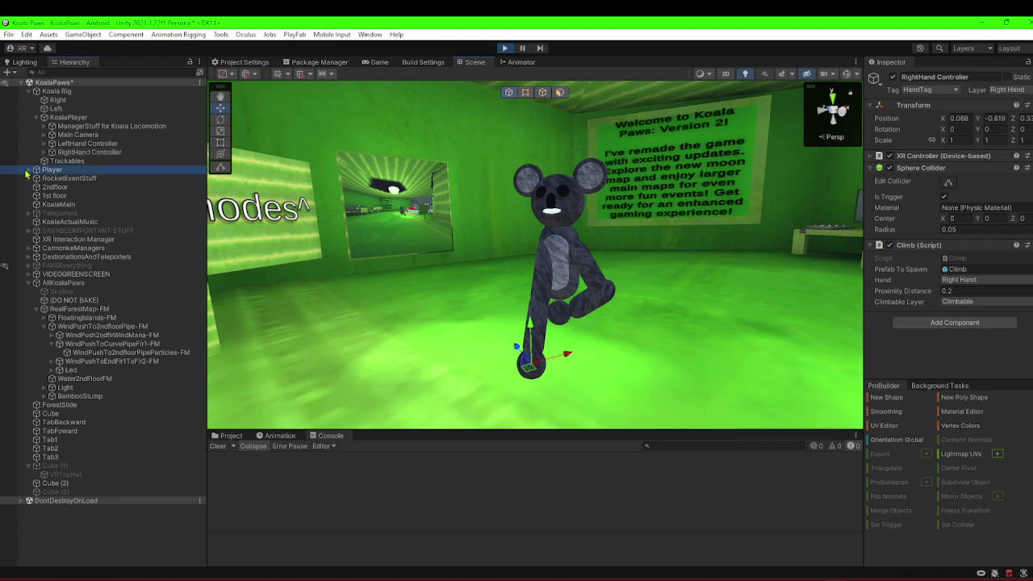
left_click(29, 171)
left_click(41, 214)
left_click(37, 213)
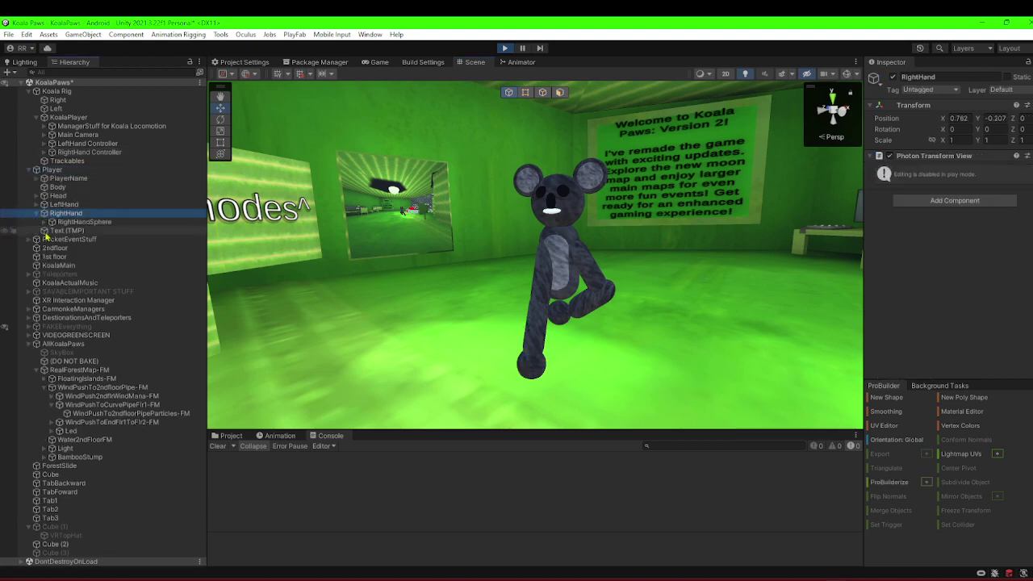
left_click(45, 222)
left_click(52, 231)
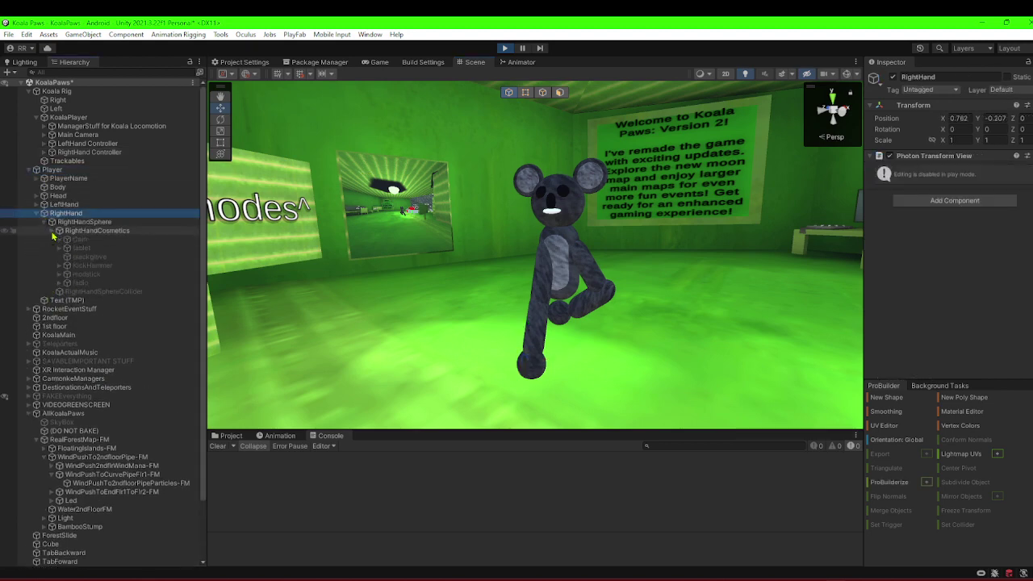
left_click(81, 282)
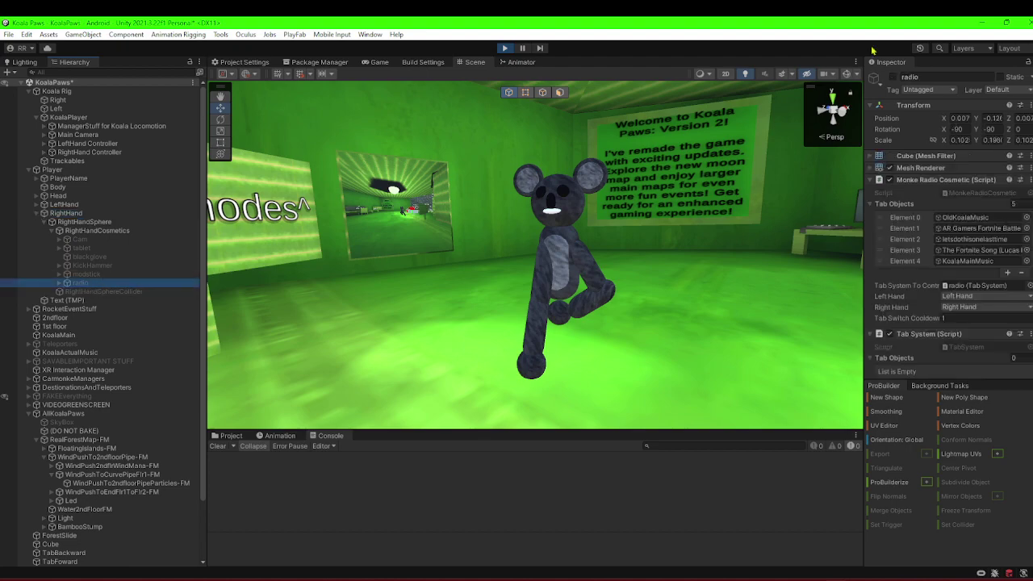
Activate the radio object, review its Monke Radio Cosmetic and Tab System scripts, and deselect it.
right_click_drag(673, 197, 656, 255)
left_click(408, 166)
left_click(90, 282)
scroll(472, 263, "down", 3)
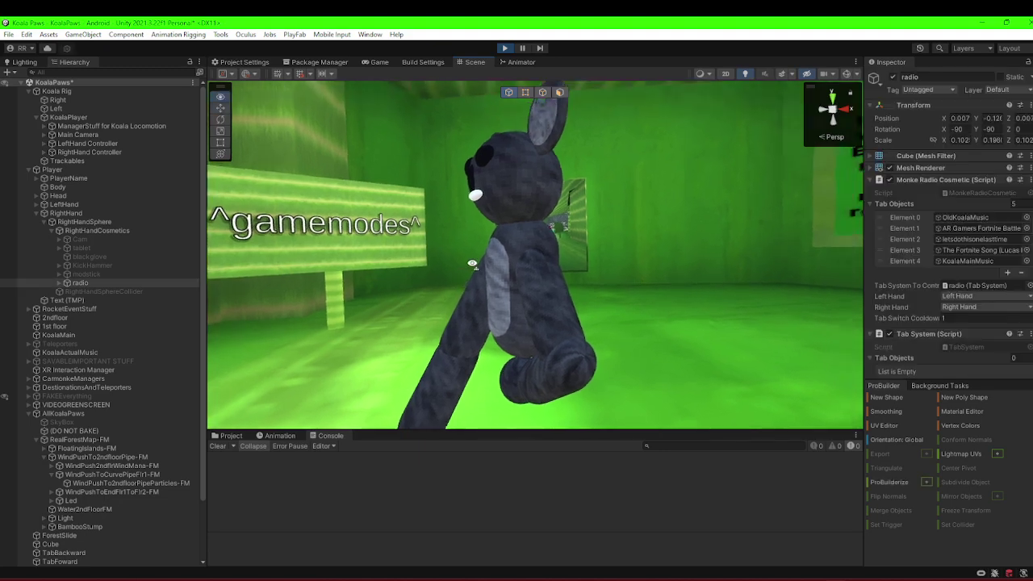
scroll(1004, 244, "down", 3)
scroll(979, 195, "up", 1)
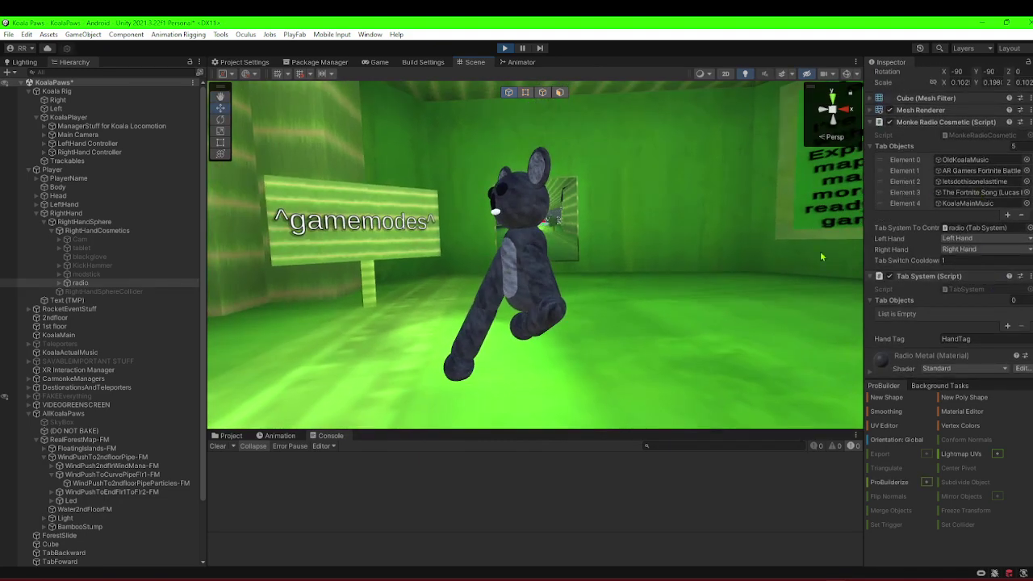
mouse_move(756, 203)
right_mouse_down()
mouse_move(751, 216)
mouse_move(764, 188)
right_mouse_up()
right_click_drag(712, 245, 869, 289)
left_click(444, 202)
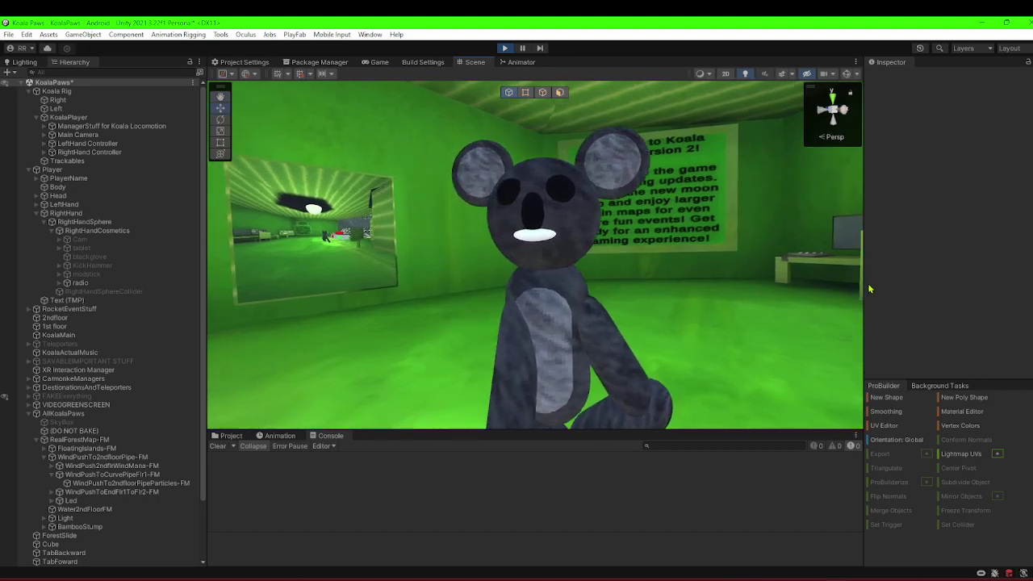